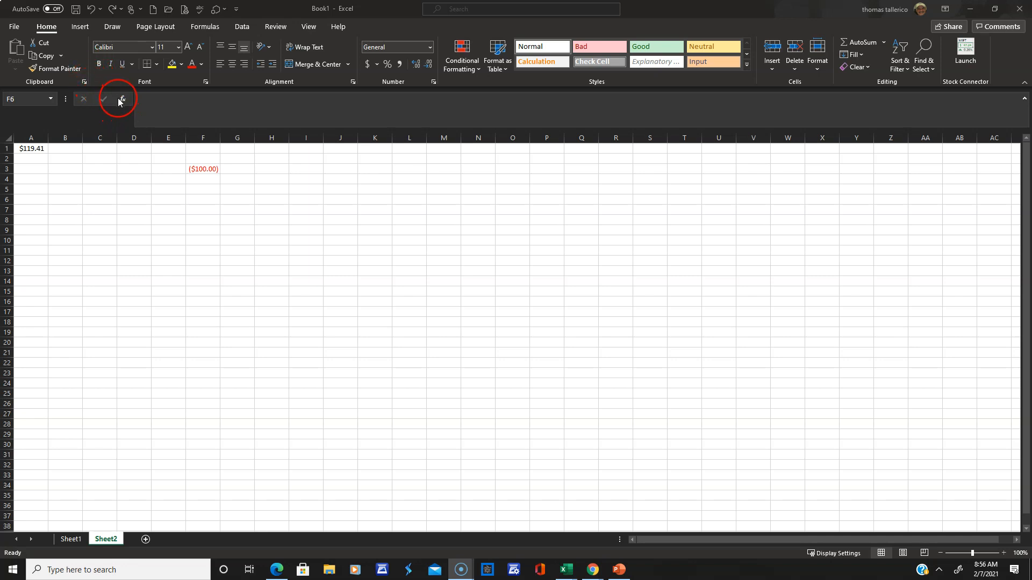
Review the function arguments of the PV formula in cell F3 and the FV formula in cell A1.
click(202, 168)
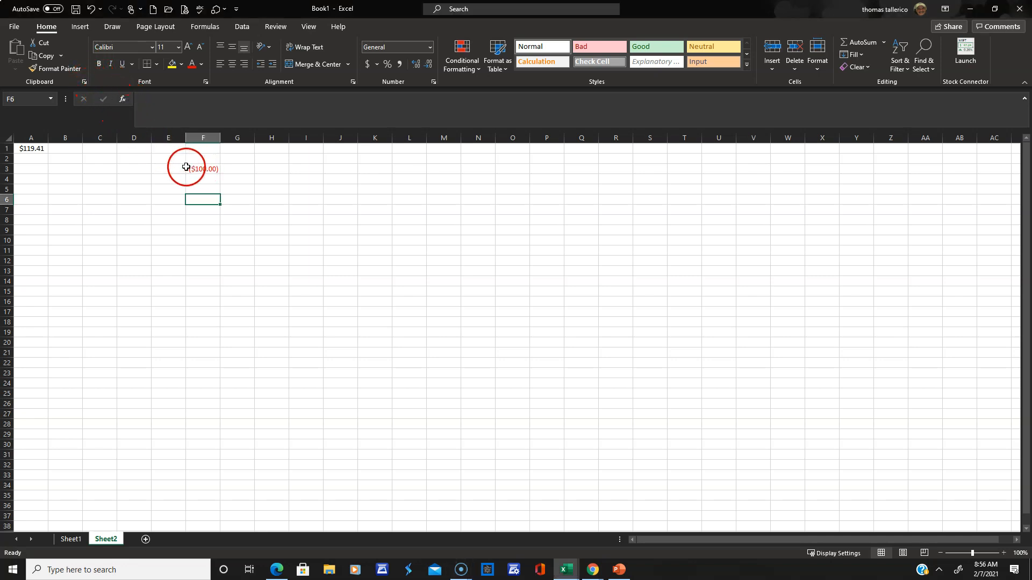
click(207, 169)
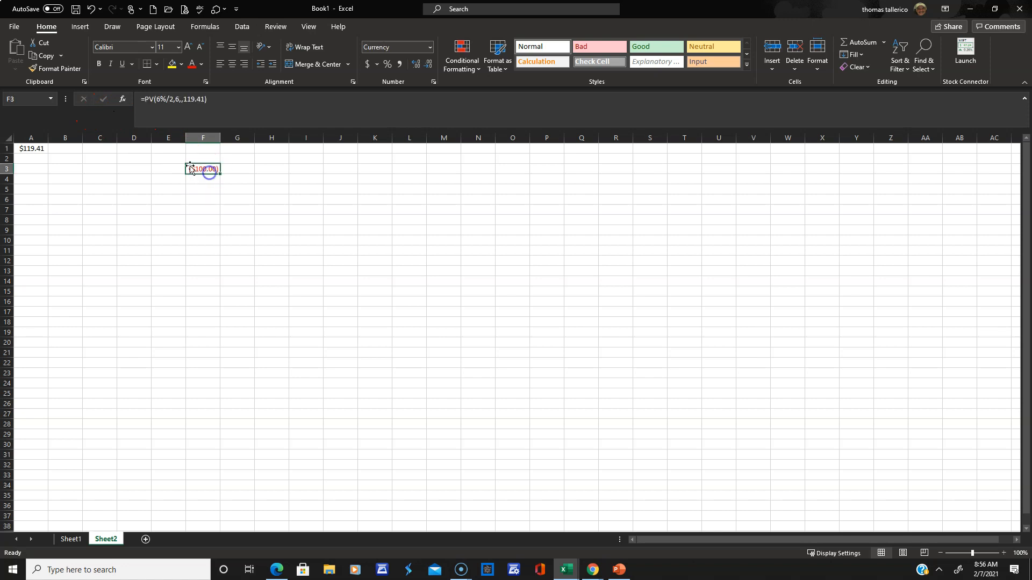
click(123, 101)
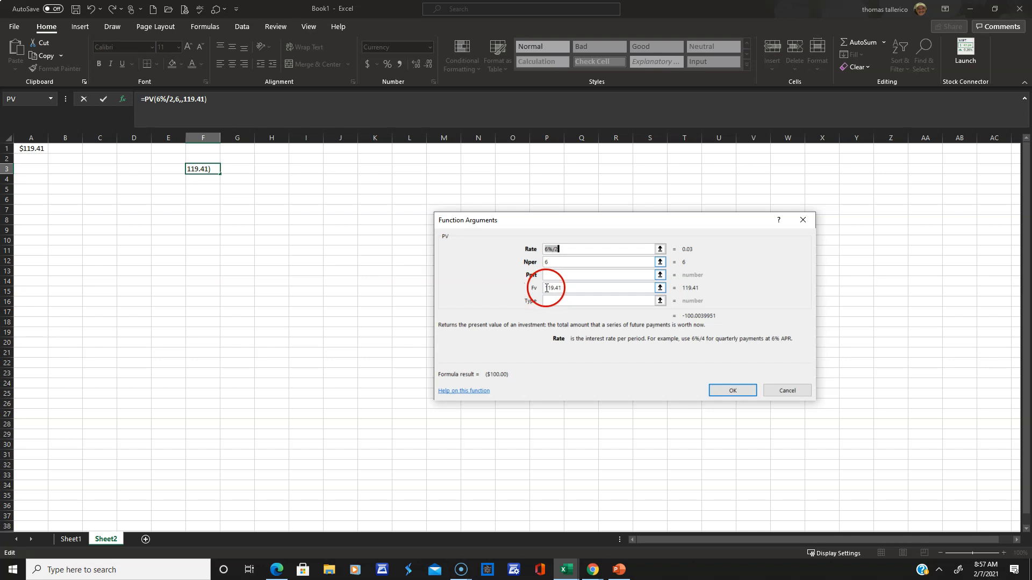
click(734, 390)
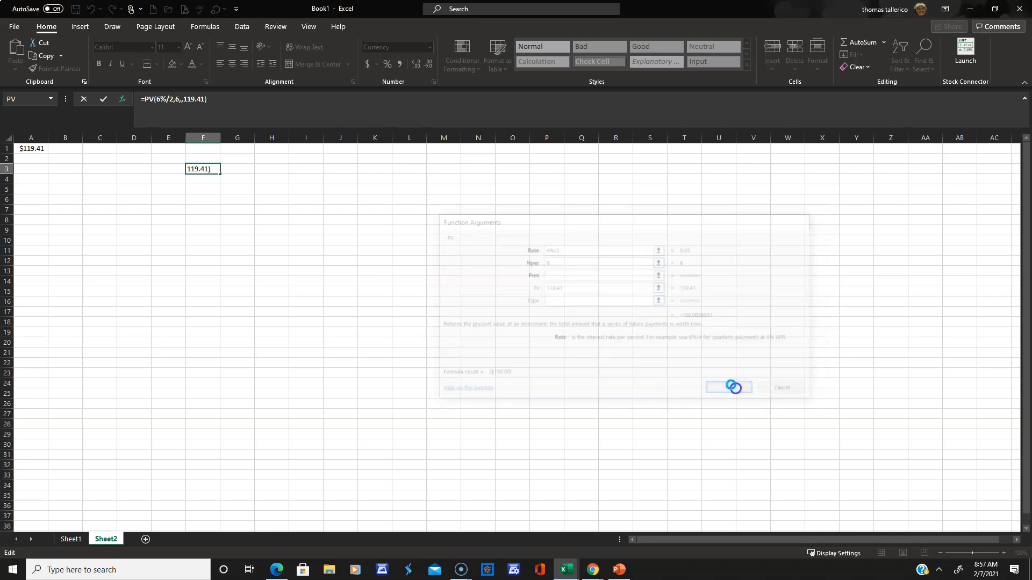
click(32, 149)
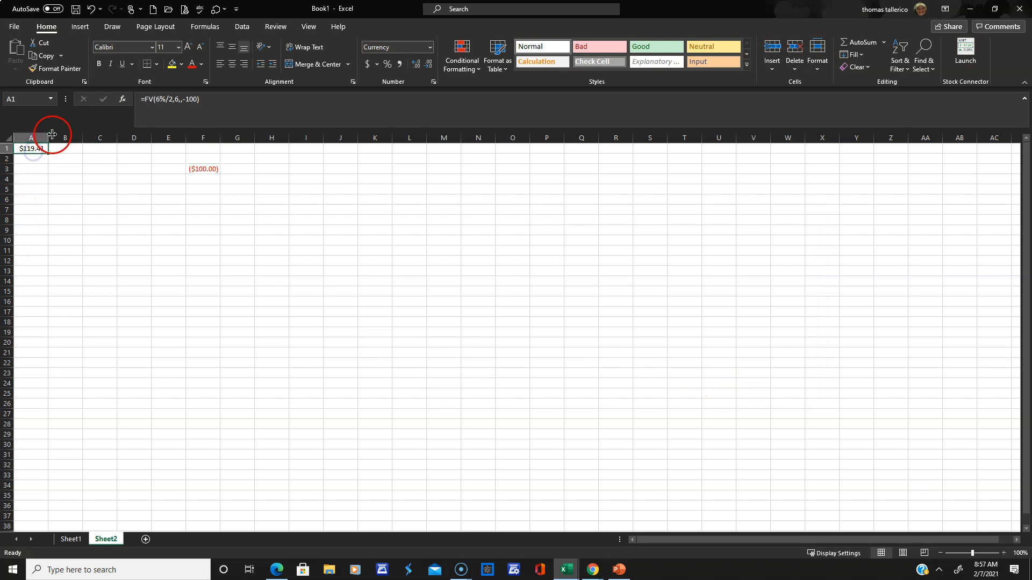
click(122, 102)
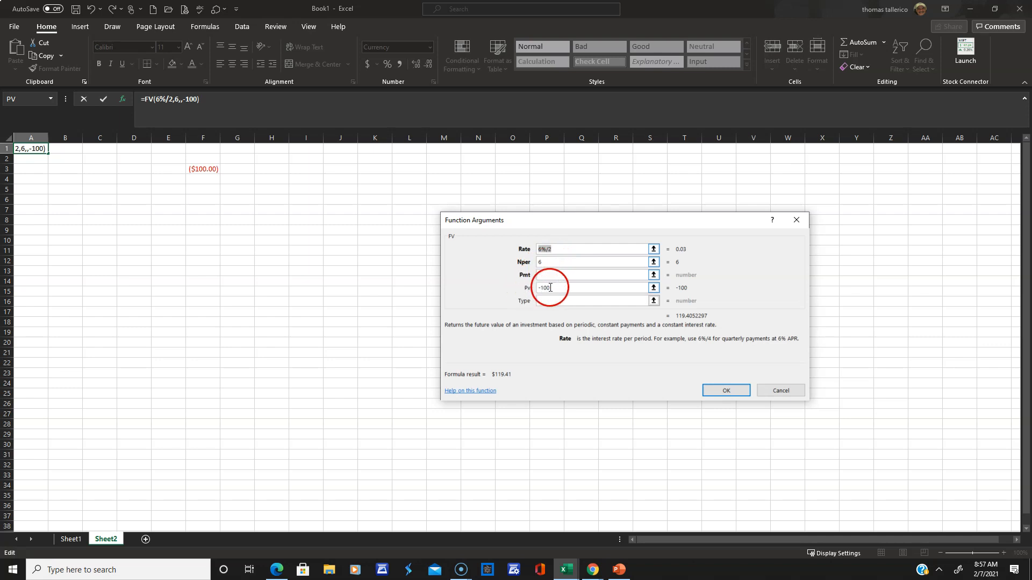
click(732, 390)
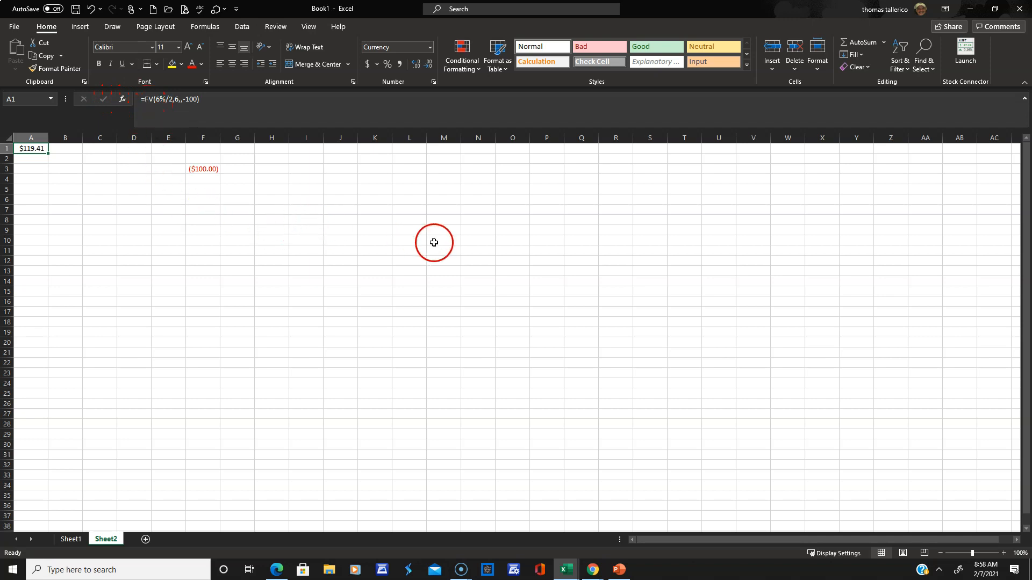
Insert the FV function in cell L9.
click(417, 229)
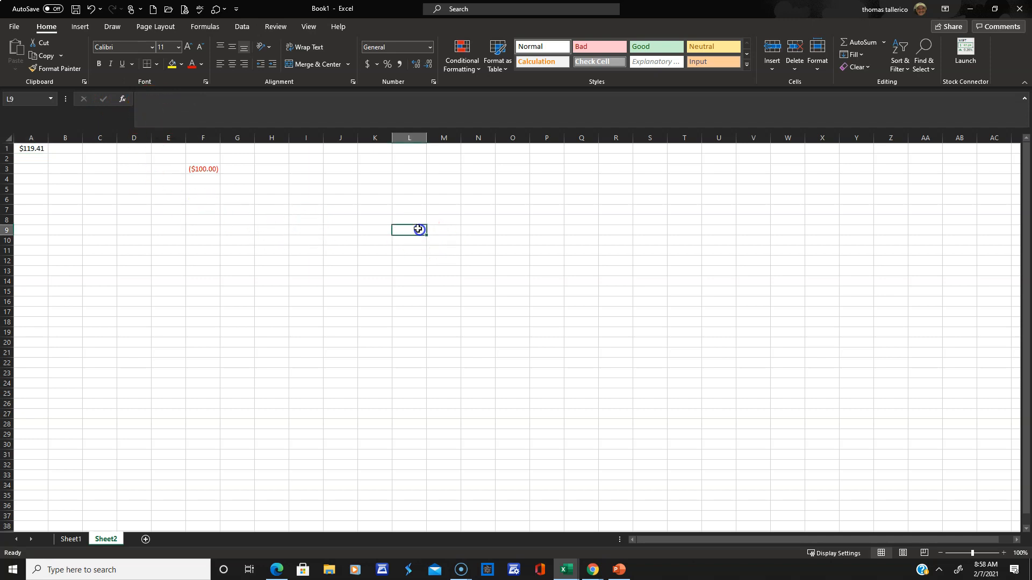
click(128, 101)
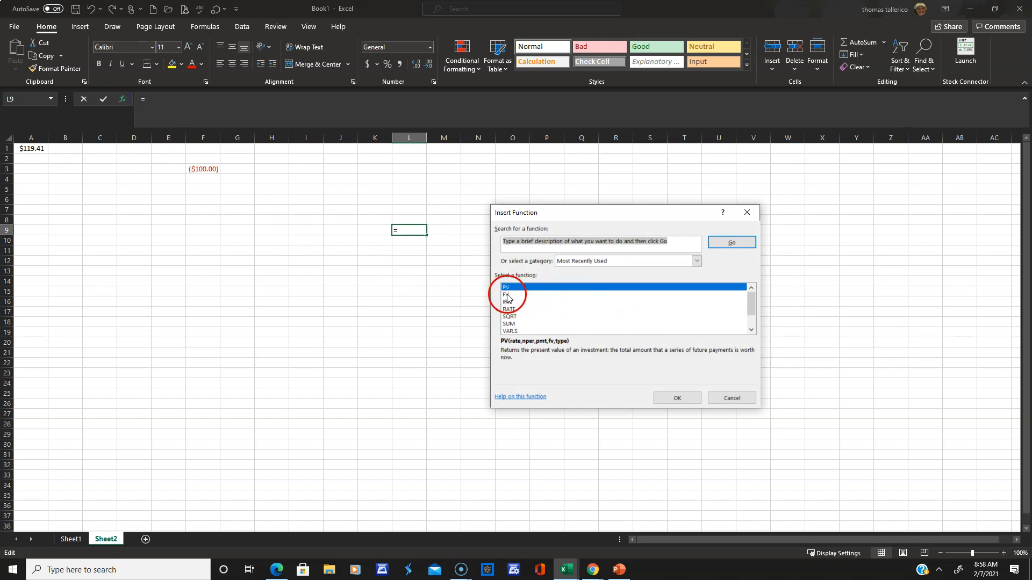
click(507, 295)
click(678, 397)
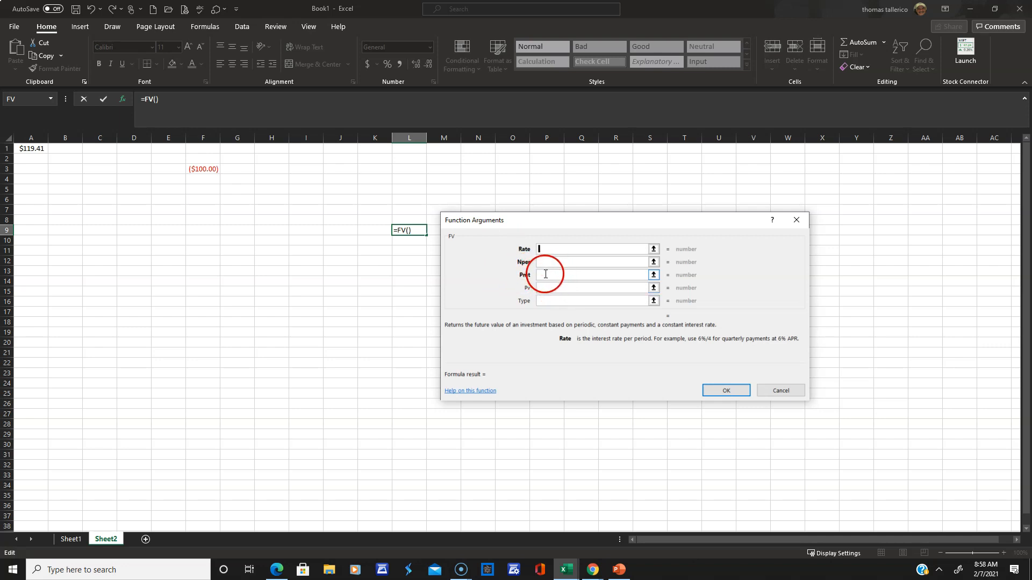
Set the FV function's Rate argument to 6%/12 for monthly compounding.
click(553, 249)
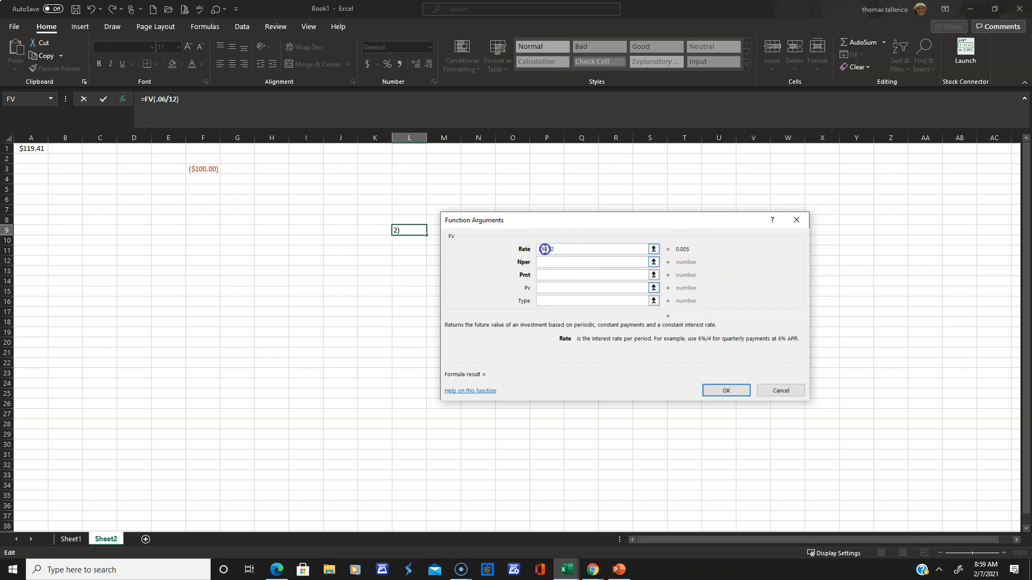
drag(539, 247, 513, 255)
text(5)
click(514, 258)
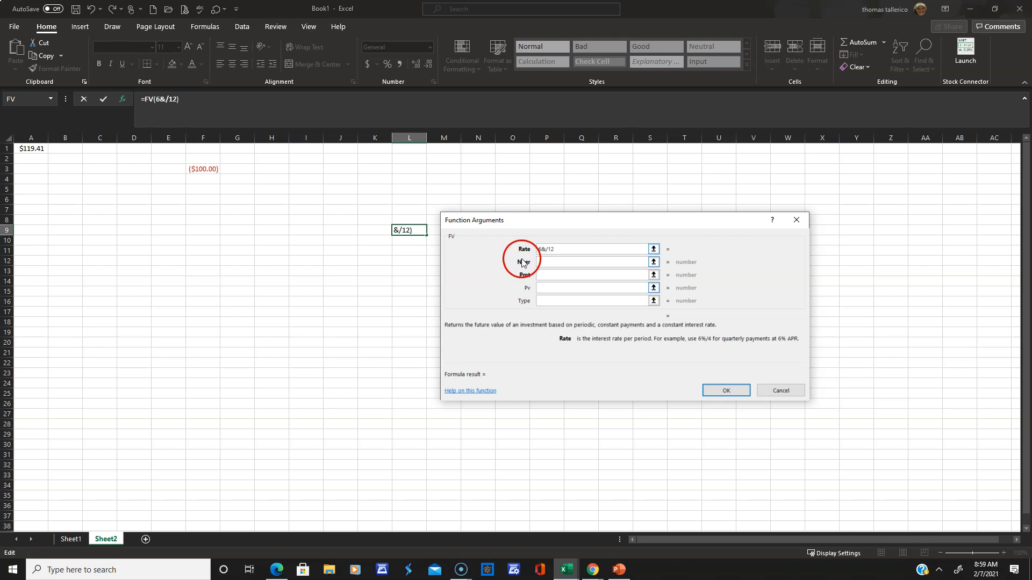
key(BackSpace)
text(%)
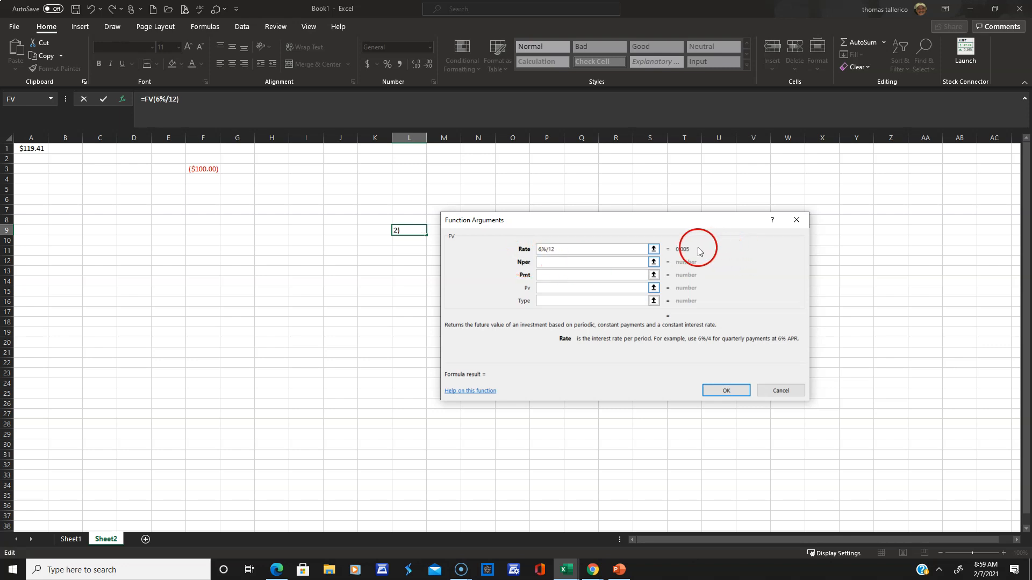
Set the number of periods (Nper) to 240 and the payment (Pmt) to -100.
click(573, 261)
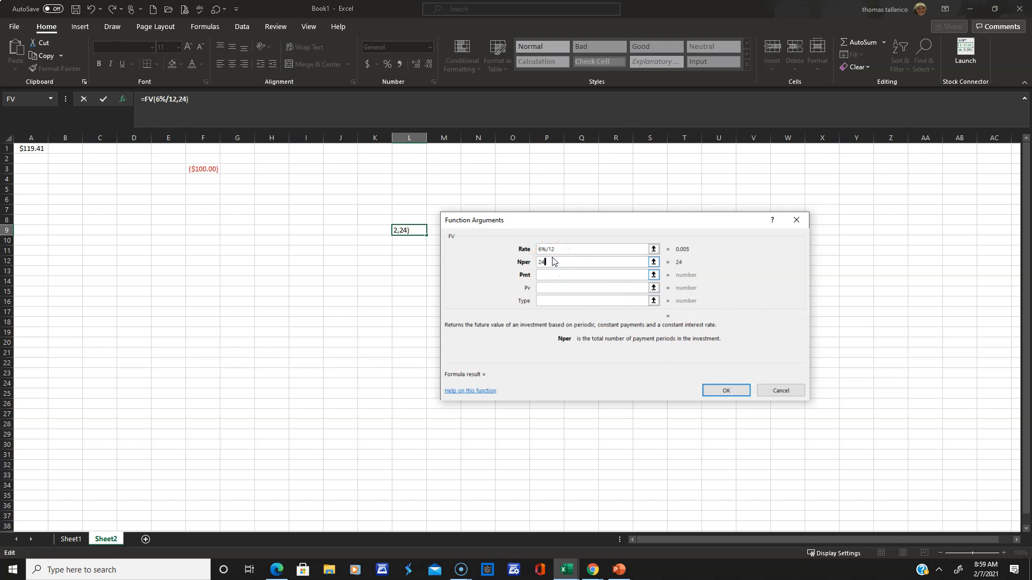
click(543, 263)
click(540, 276)
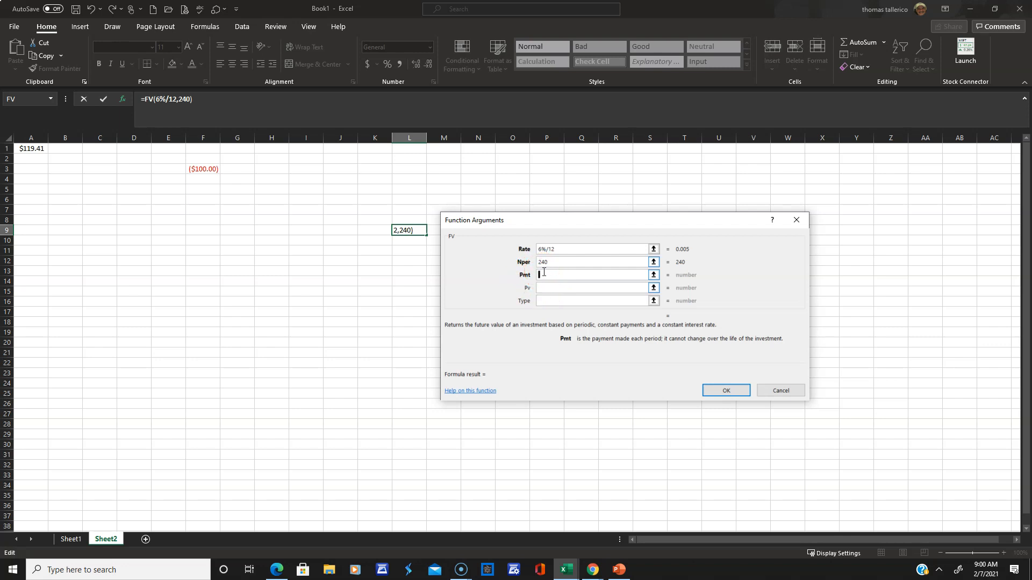
text(100)
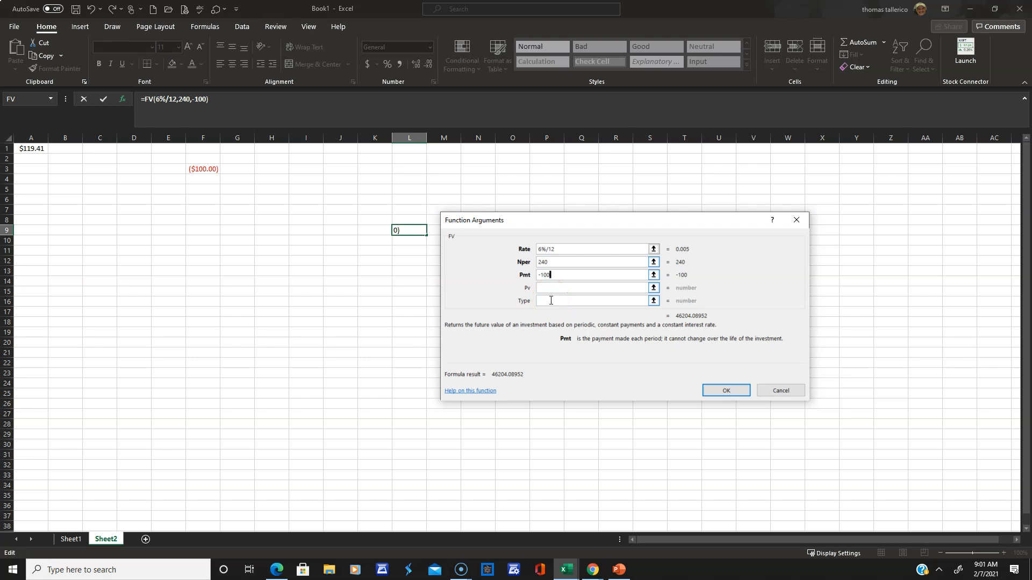
Compare payment timing Type 1 with Type 0, and enter the FV formula in L9 with Type 1.
click(551, 300)
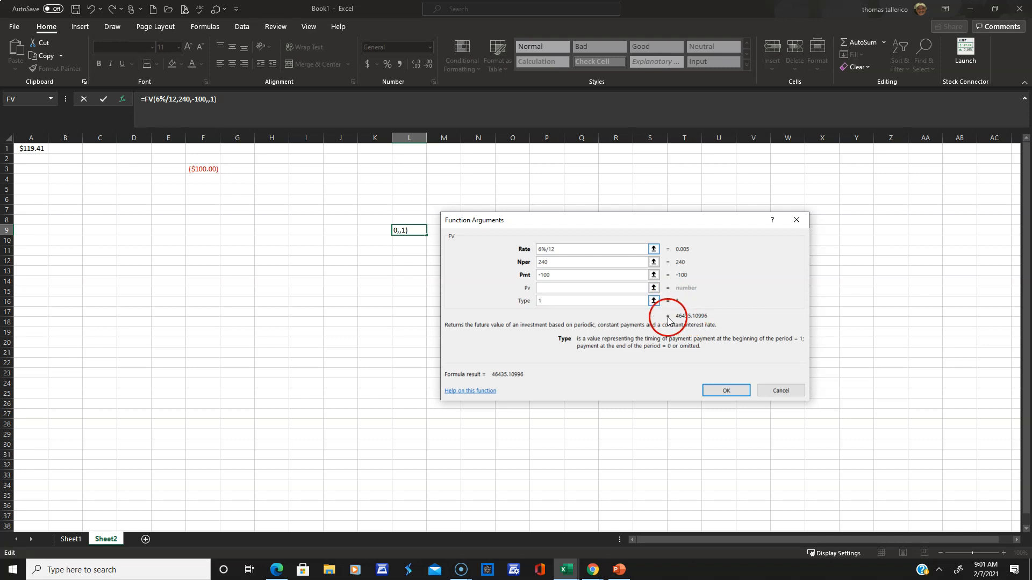
click(553, 299)
text(0)
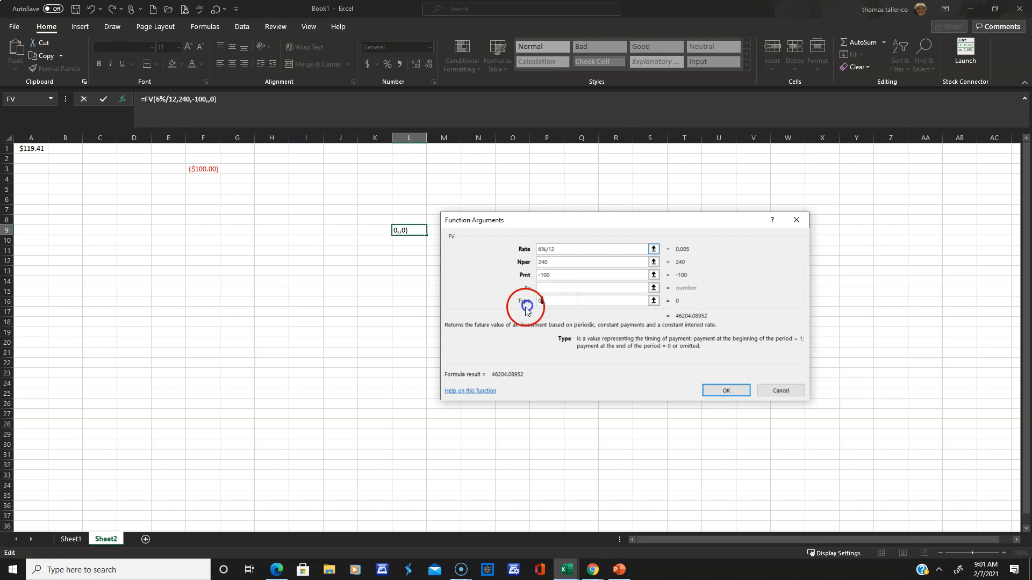
click(549, 299)
drag(549, 300, 516, 301)
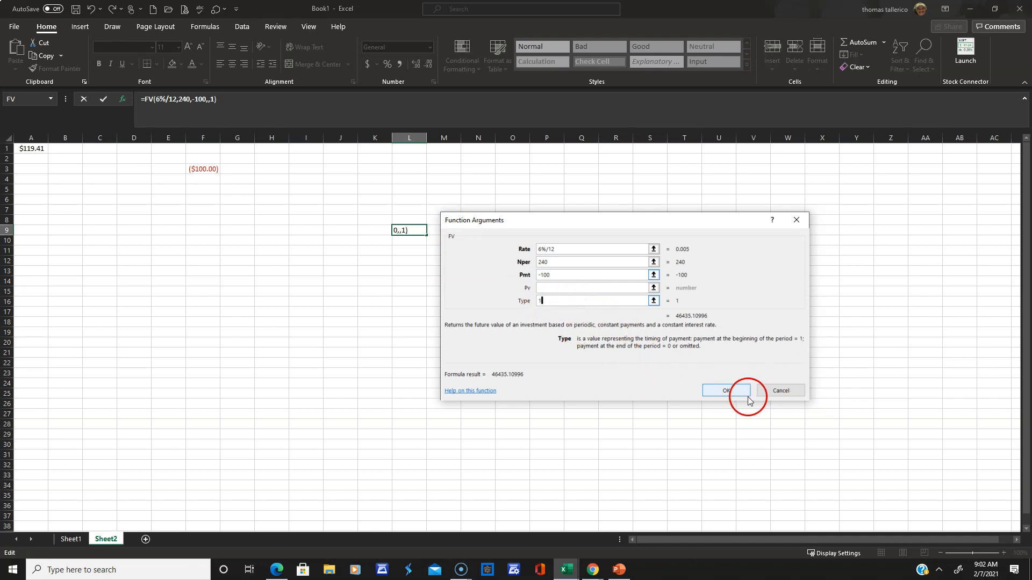
click(721, 389)
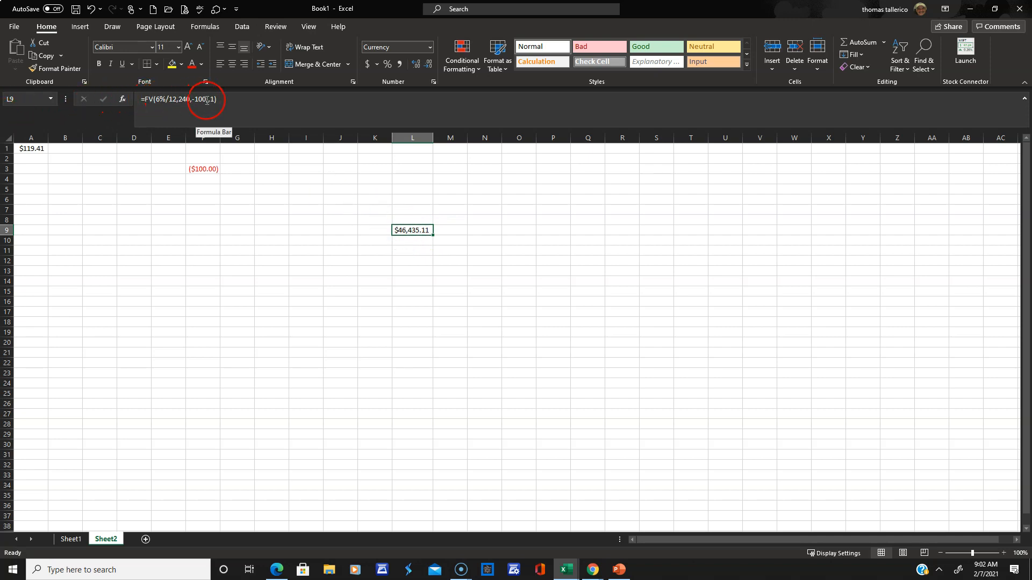
Change the Type argument of the FV formula in L9 to 0 for end-of-period payments.
click(123, 100)
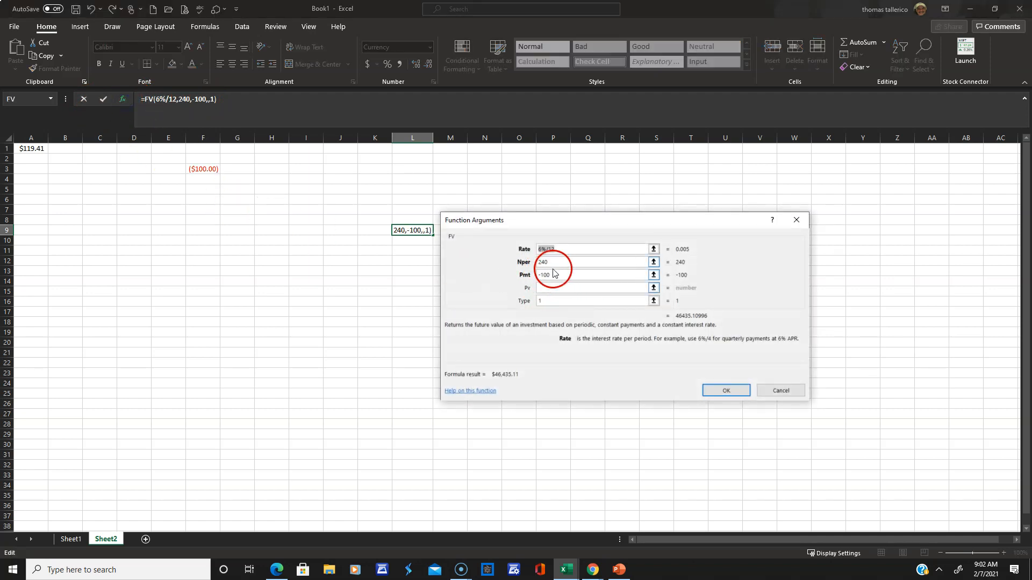
click(531, 300)
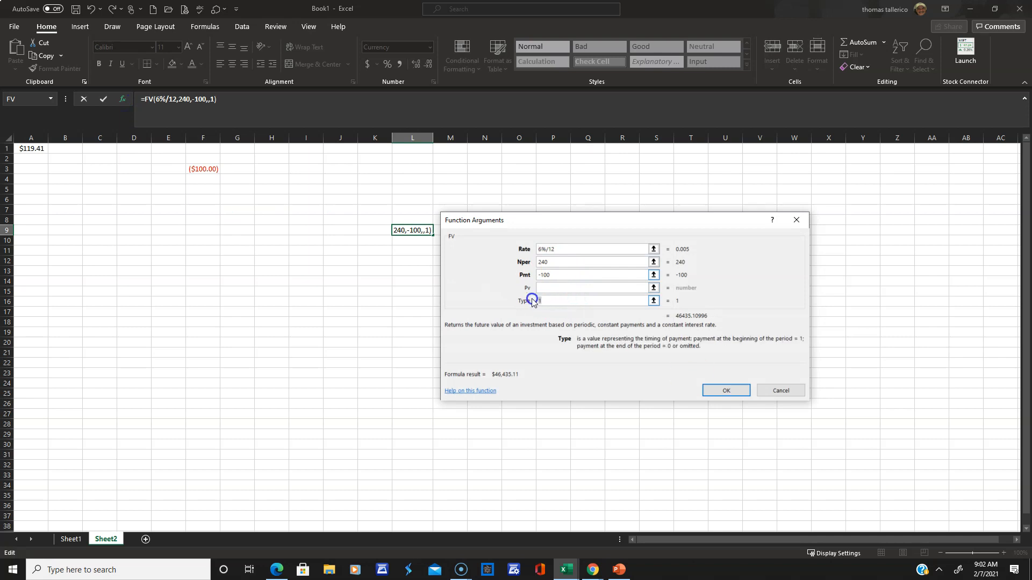
text(0)
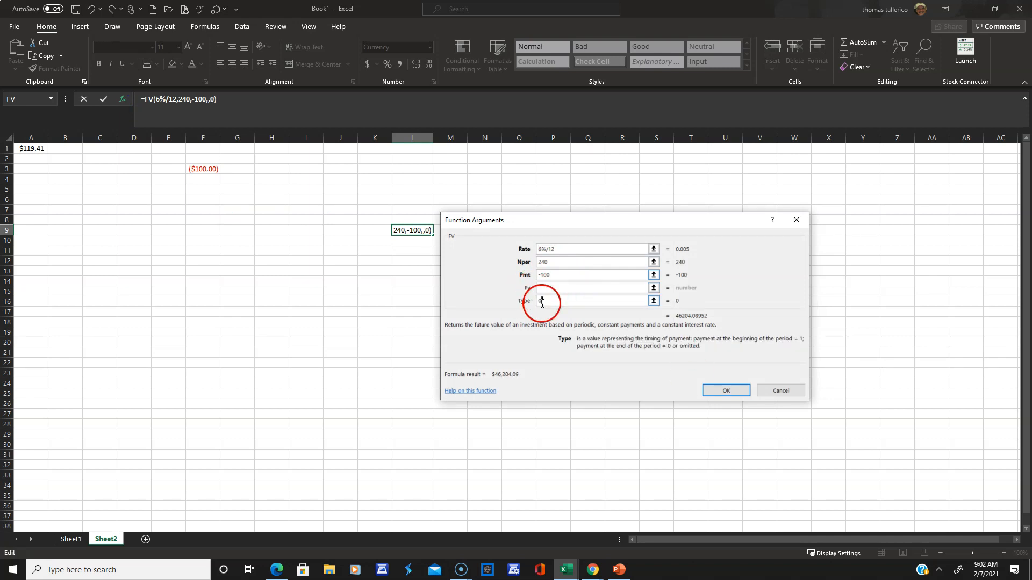
click(726, 391)
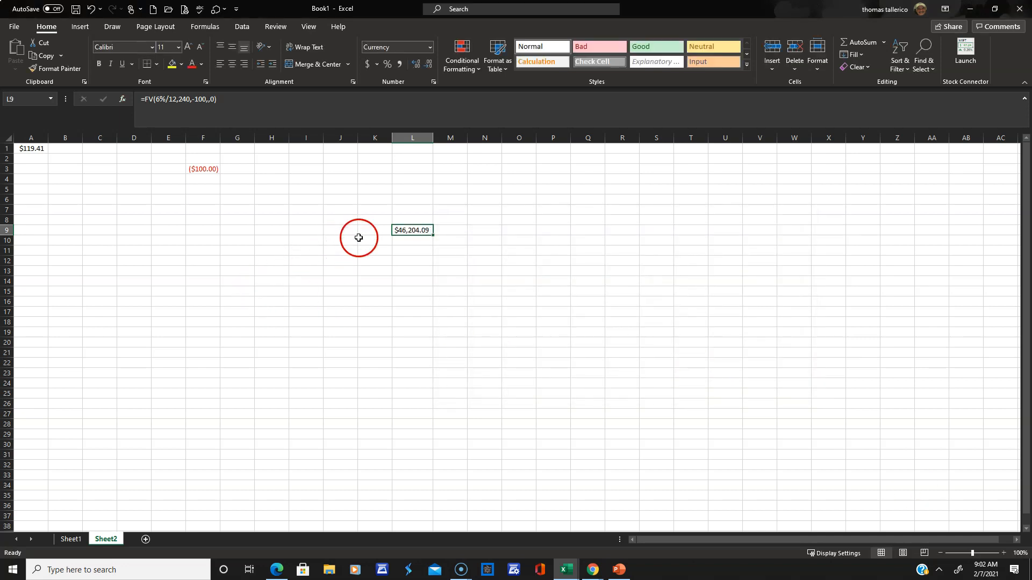